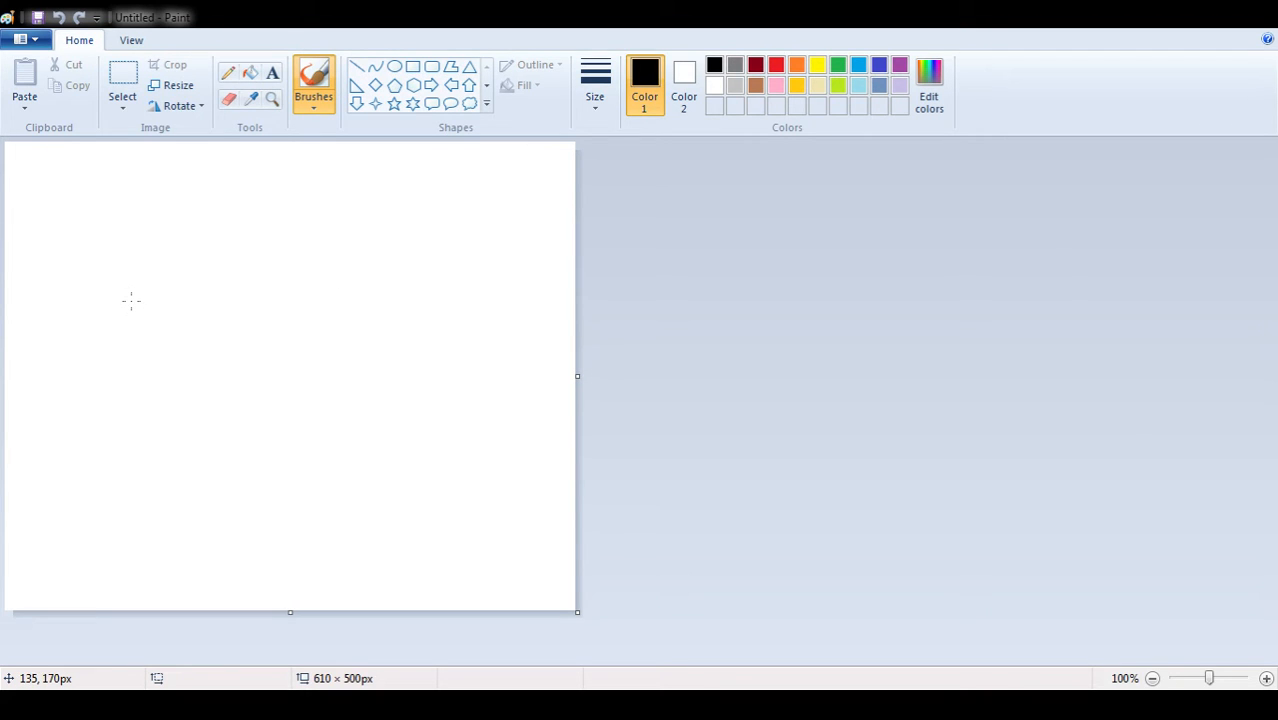
# Draw a lion's round head in black with a jagged mane around it, dot eyes, pointed ears and a fanged mouth
pyautogui.moveTo(130, 300)
pyautogui.mouseDown()
pyautogui.moveTo(167, 262)
pyautogui.moveTo(187, 270)
pyautogui.moveTo(206, 316)
pyautogui.moveTo(191, 336)
pyautogui.moveTo(153, 337)
pyautogui.moveTo(126, 296)
pyautogui.mouseUp()
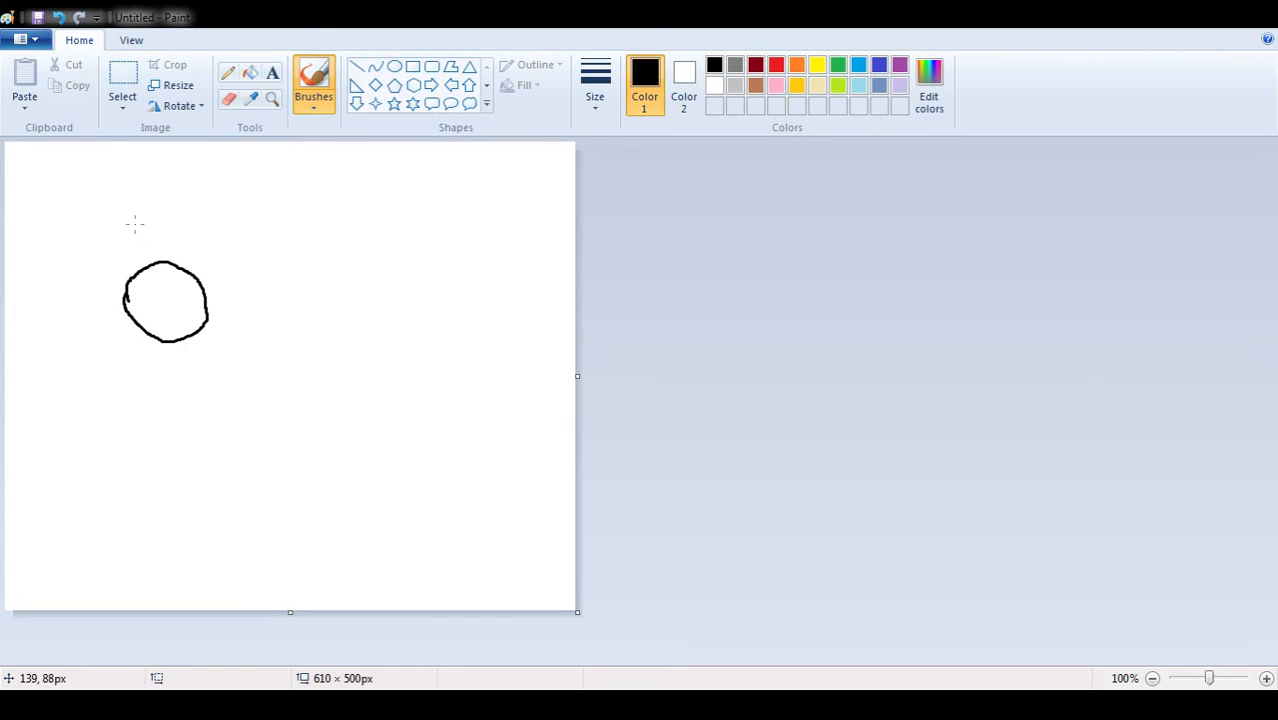
pyautogui.moveTo(129, 217)
pyautogui.mouseDown()
pyautogui.moveTo(210, 187)
pyautogui.moveTo(282, 271)
pyautogui.moveTo(285, 313)
pyautogui.moveTo(258, 377)
pyautogui.moveTo(196, 430)
pyautogui.moveTo(116, 422)
pyautogui.moveTo(78, 379)
pyautogui.moveTo(70, 324)
pyautogui.moveTo(86, 240)
pyautogui.moveTo(131, 222)
pyautogui.mouseUp()
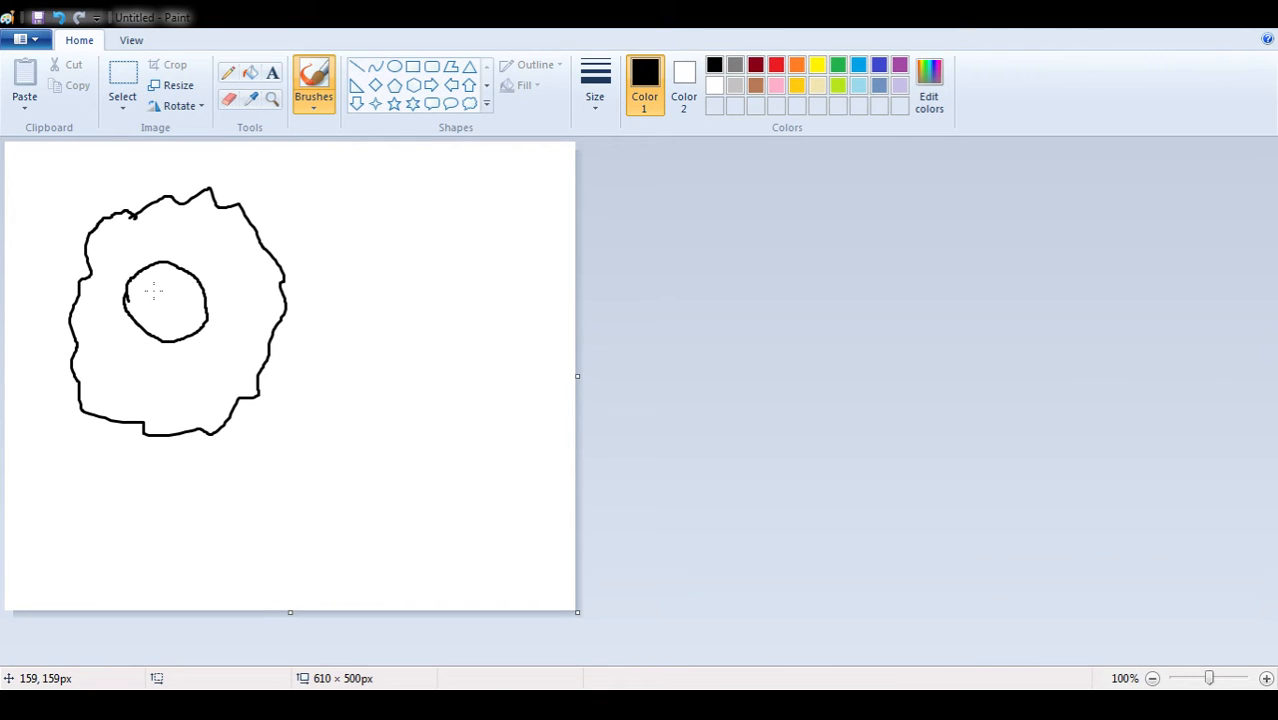
pyautogui.moveTo(153, 291); pyautogui.dragTo(153, 293)
pyautogui.click(172, 292)
pyautogui.moveTo(131, 262)
pyautogui.mouseDown()
pyautogui.moveTo(196, 264)
pyautogui.moveTo(204, 279)
pyautogui.mouseUp()
pyautogui.moveTo(157, 310); pyautogui.dragTo(179, 318)
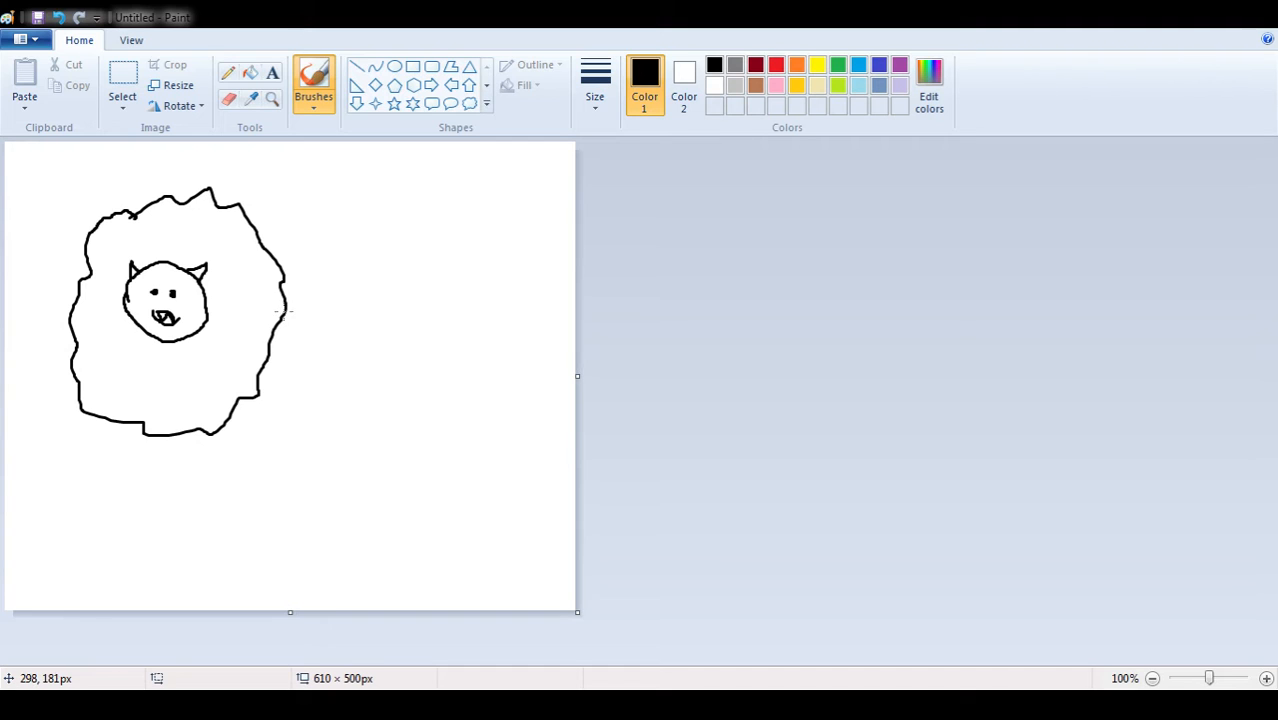
# Draw the lion's long rounded body extending from the mane and a thin raised tail ending in a tuft
pyautogui.moveTo(285, 315)
pyautogui.mouseDown()
pyautogui.moveTo(461, 348)
pyautogui.moveTo(486, 368)
pyautogui.moveTo(496, 427)
pyautogui.moveTo(468, 480)
pyautogui.moveTo(402, 492)
pyautogui.moveTo(186, 432)
pyautogui.mouseUp()
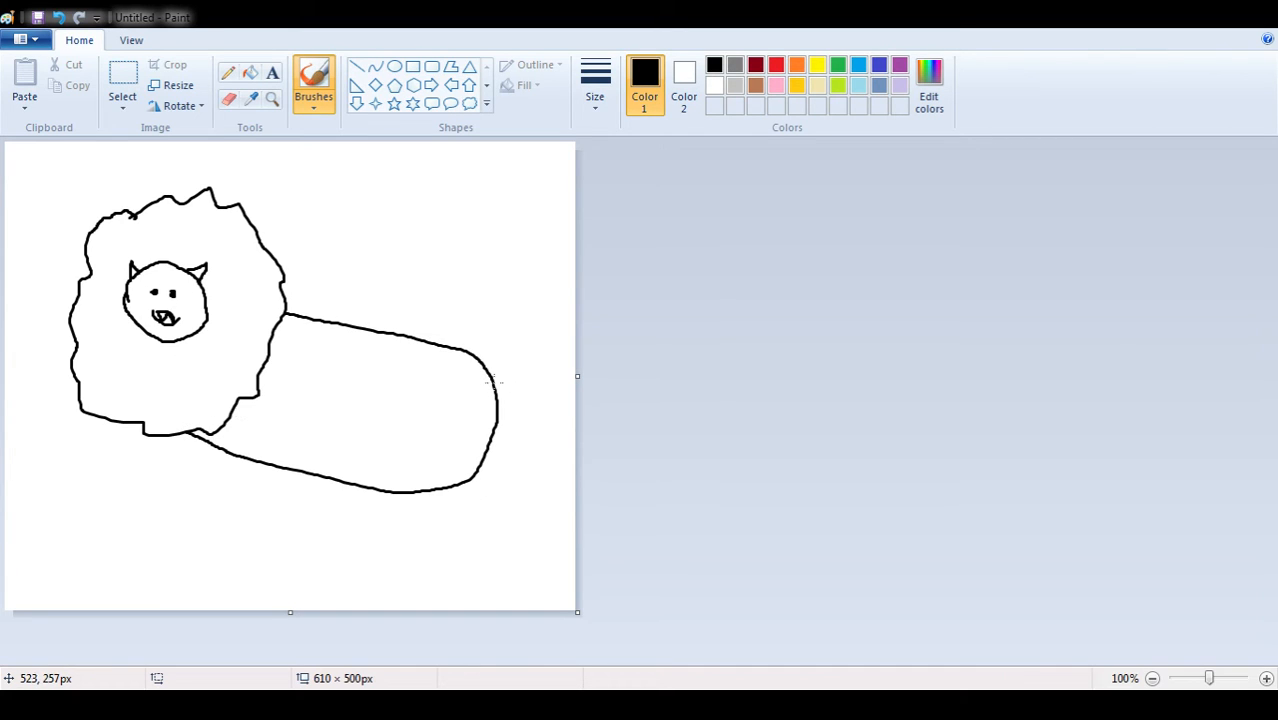
pyautogui.moveTo(491, 372)
pyautogui.mouseDown()
pyautogui.moveTo(530, 296)
pyautogui.moveTo(548, 288)
pyautogui.moveTo(545, 318)
pyautogui.moveTo(528, 313)
pyautogui.mouseUp()
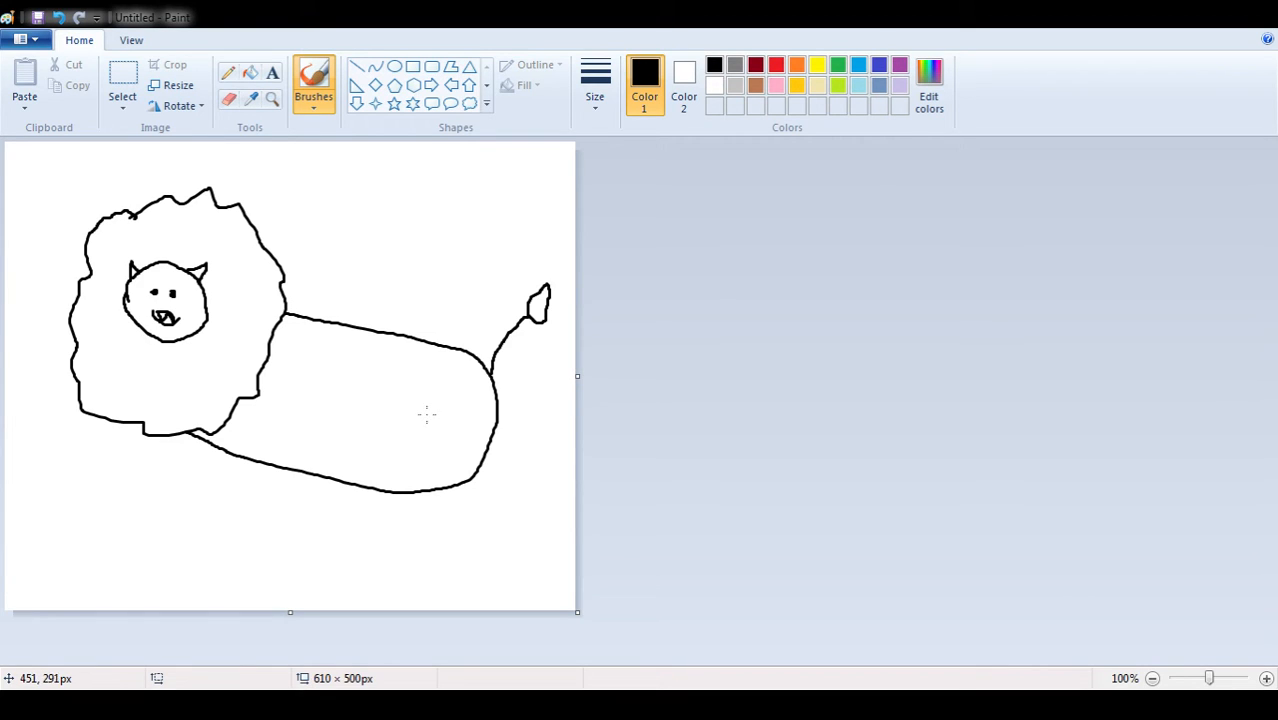
# Draw the lion's two hind legs and two front legs, with a pad and toe marks on the raised front paw
pyautogui.moveTo(428, 412)
pyautogui.mouseDown()
pyautogui.moveTo(396, 430)
pyautogui.moveTo(406, 512)
pyautogui.moveTo(365, 560)
pyautogui.moveTo(423, 561)
pyautogui.moveTo(454, 470)
pyautogui.moveTo(422, 409)
pyautogui.mouseUp()
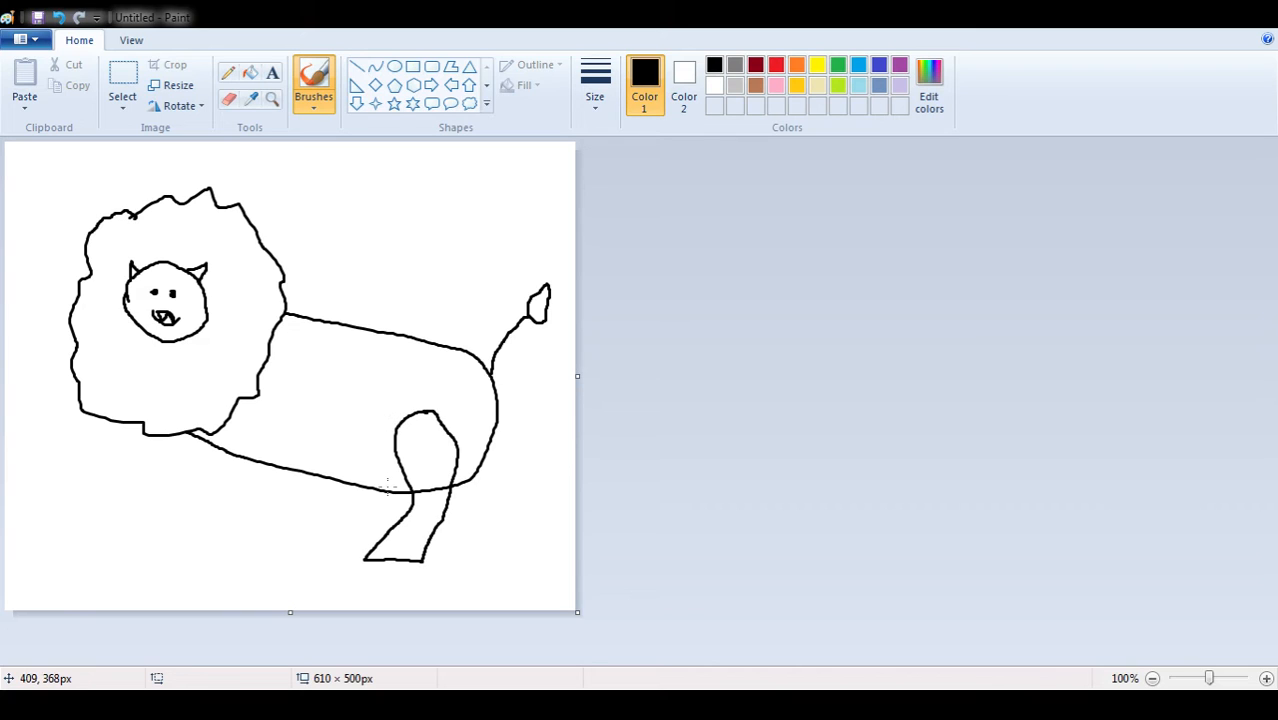
pyautogui.moveTo(390, 487)
pyautogui.mouseDown()
pyautogui.moveTo(342, 551)
pyautogui.moveTo(367, 557)
pyautogui.mouseUp()
pyautogui.moveTo(212, 448)
pyautogui.mouseDown()
pyautogui.moveTo(177, 492)
pyautogui.moveTo(189, 512)
pyautogui.moveTo(237, 454)
pyautogui.mouseUp()
pyautogui.moveTo(191, 490)
pyautogui.mouseDown()
pyautogui.moveTo(205, 482)
pyautogui.moveTo(181, 496)
pyautogui.moveTo(198, 506)
pyautogui.mouseUp()
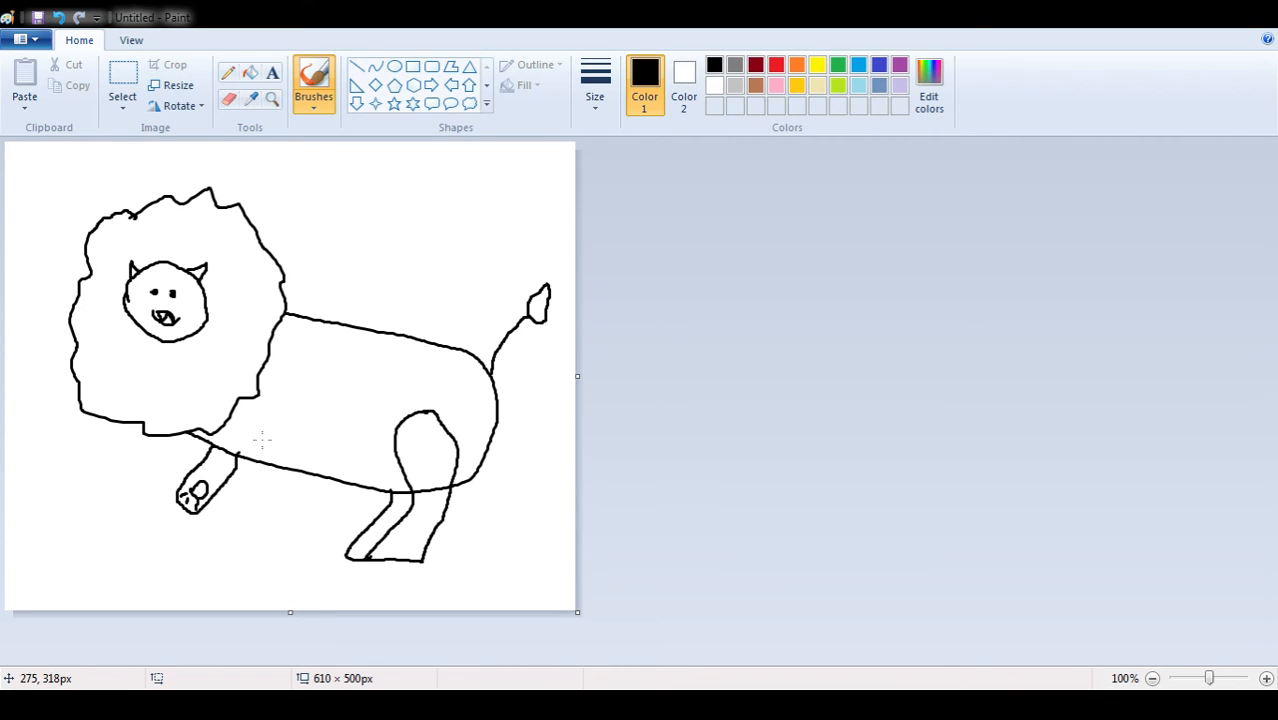
pyautogui.moveTo(261, 437)
pyautogui.mouseDown()
pyautogui.moveTo(280, 471)
pyautogui.moveTo(256, 523)
pyautogui.moveTo(236, 517)
pyautogui.moveTo(264, 430)
pyautogui.mouseUp()
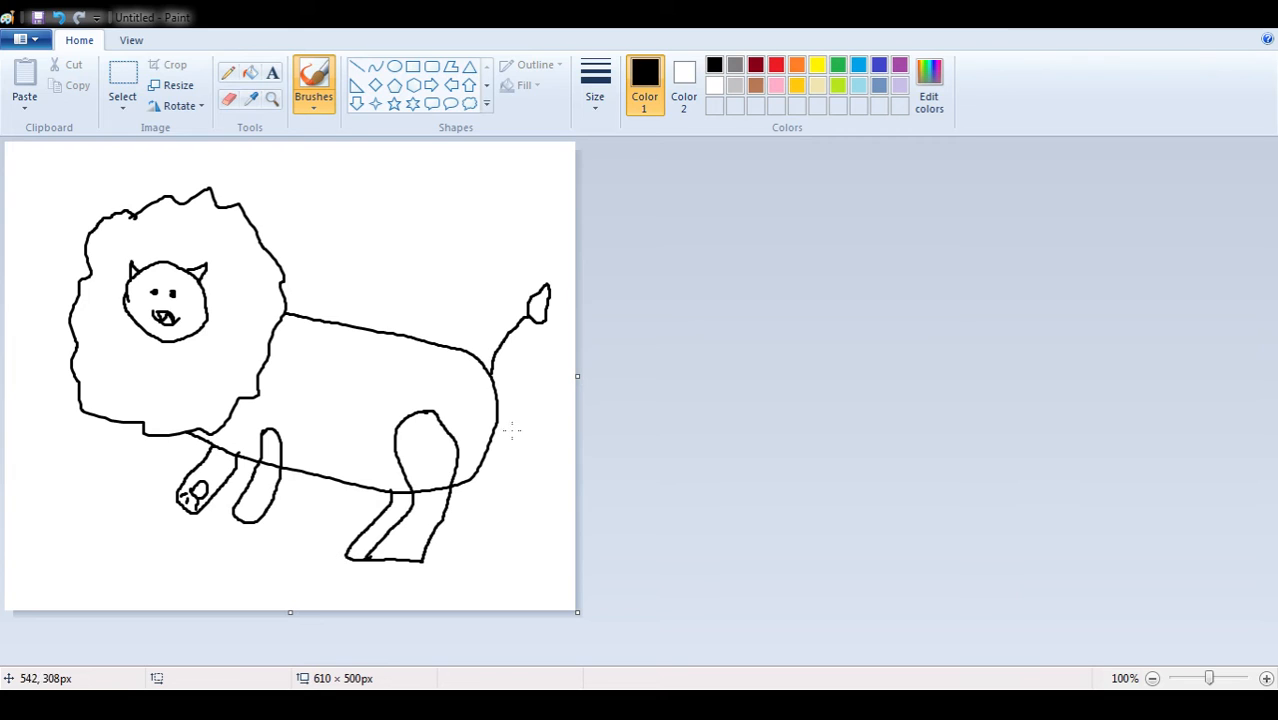
# Fill the background around the lion with pale yellow
pyautogui.click(816, 88)
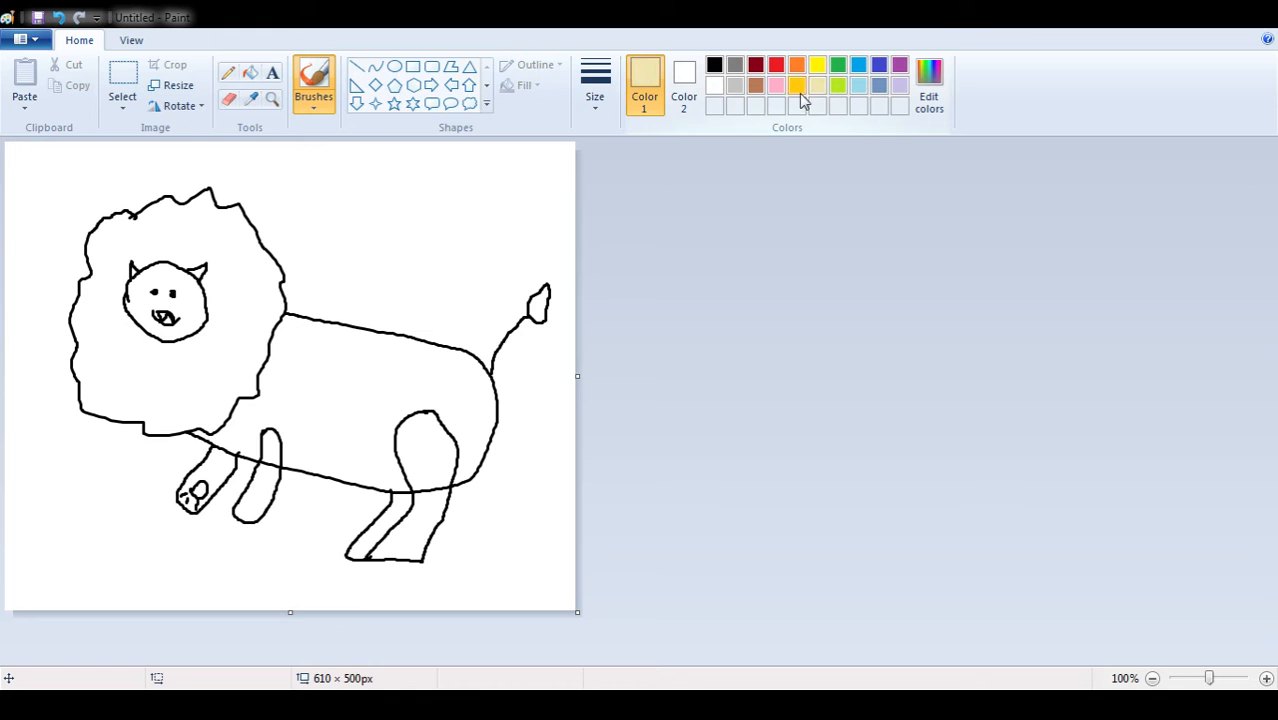
pyautogui.click(250, 73)
pyautogui.click(341, 188)
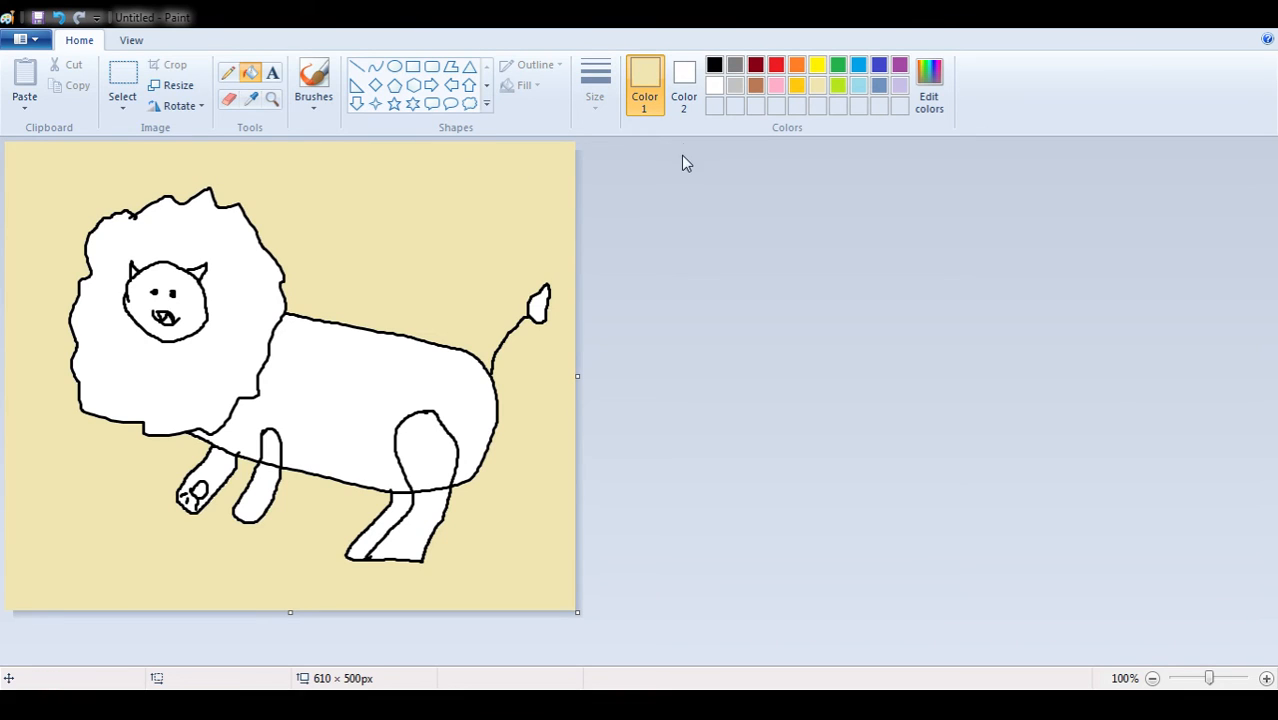
# Fill the lion's body and all four legs with gold, leaving out the paw pad
pyautogui.click(801, 84)
pyautogui.click(368, 364)
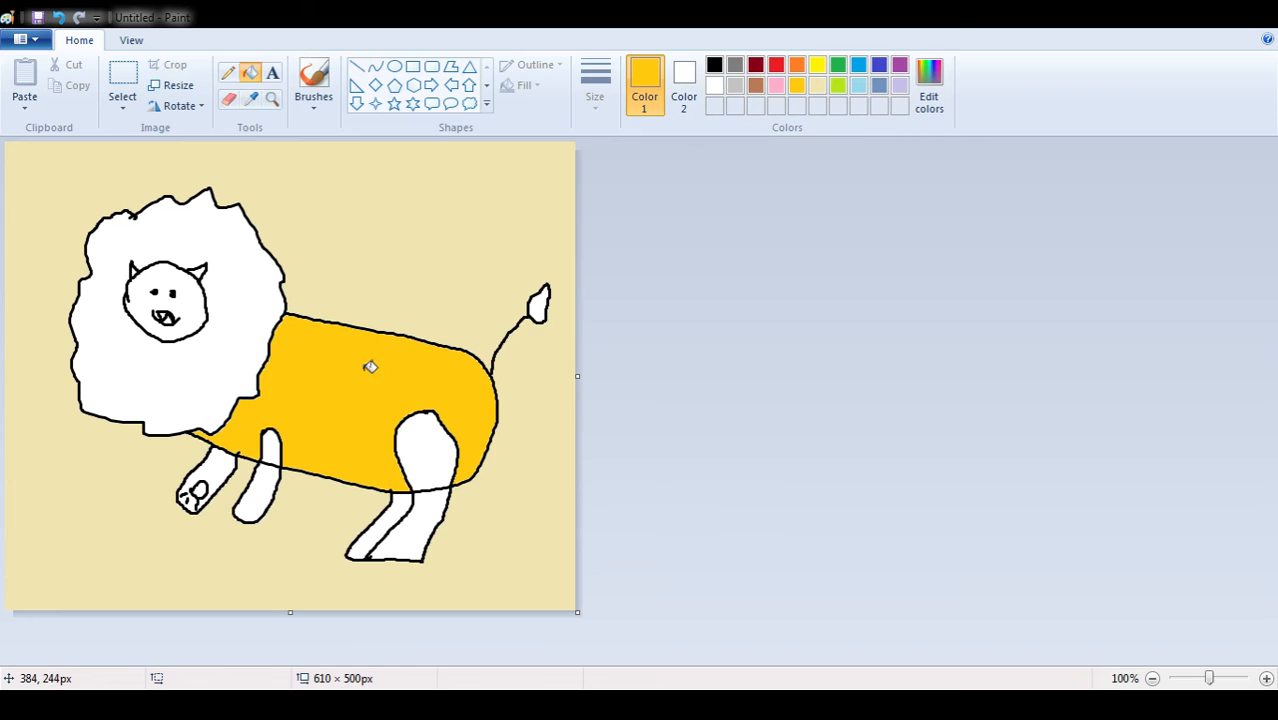
pyautogui.click(432, 438)
pyautogui.click(420, 520)
pyautogui.click(380, 540)
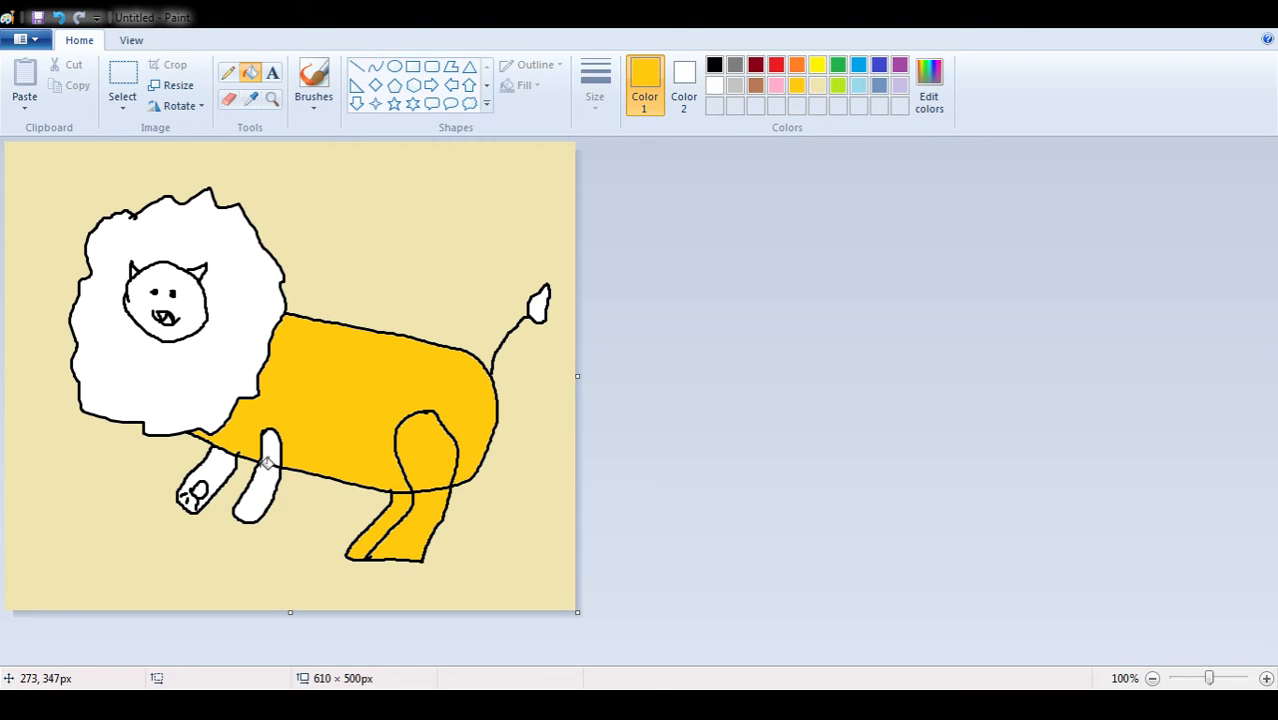
pyautogui.click(262, 495)
pyautogui.click(272, 445)
pyautogui.click(222, 470)
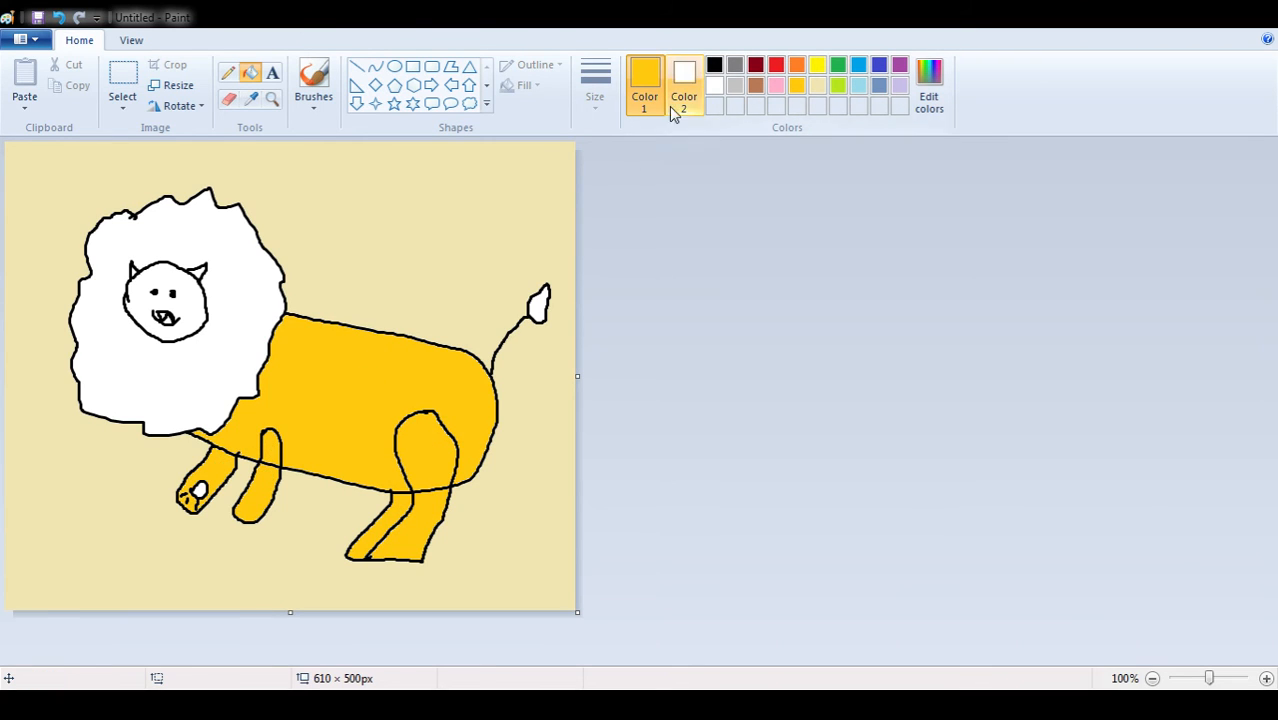
# Fill the pad of the raised front paw with pink
pyautogui.click(714, 64)
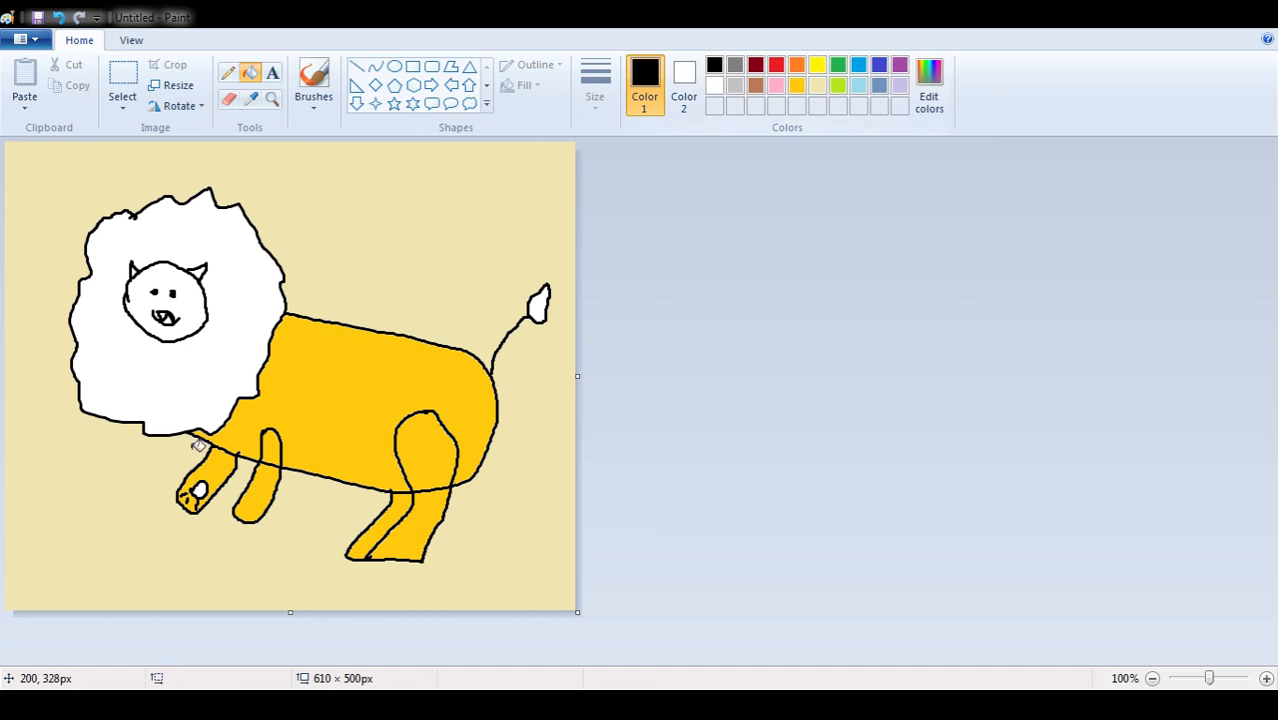
pyautogui.click(777, 85)
pyautogui.click(199, 490)
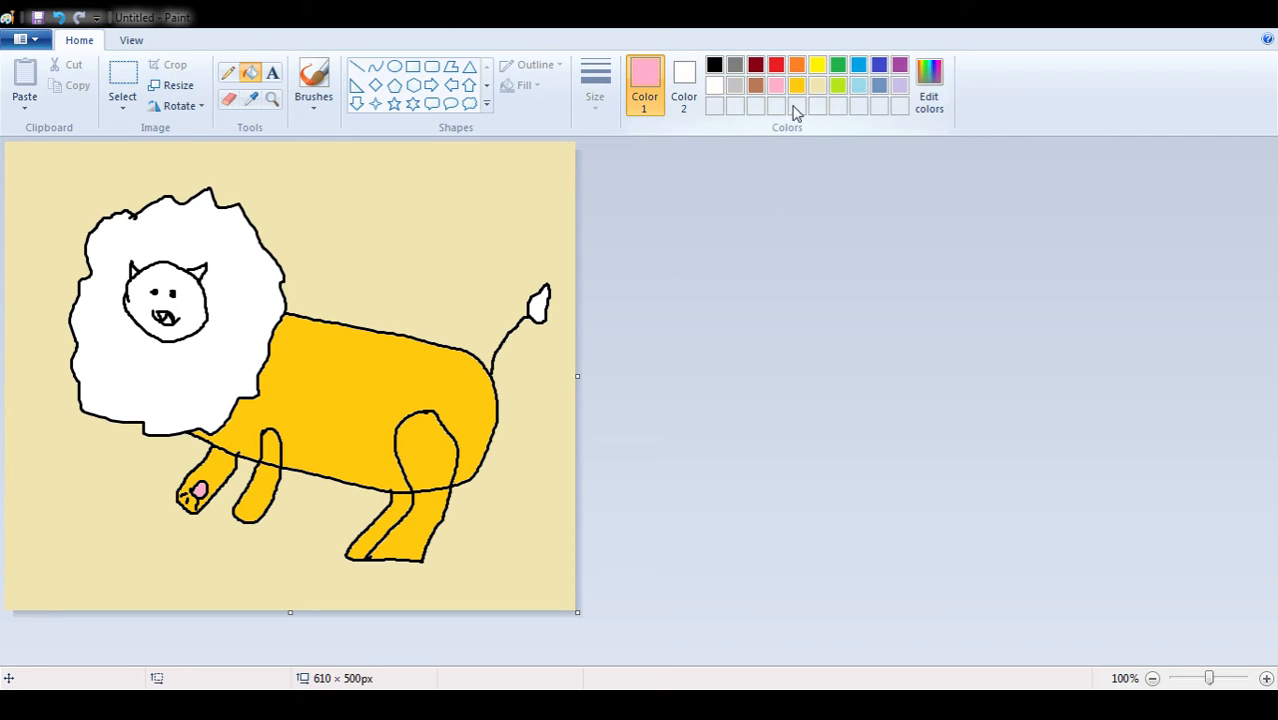
# Fill the tail tuft and the mane with dark red
pyautogui.click(755, 65)
pyautogui.click(546, 290)
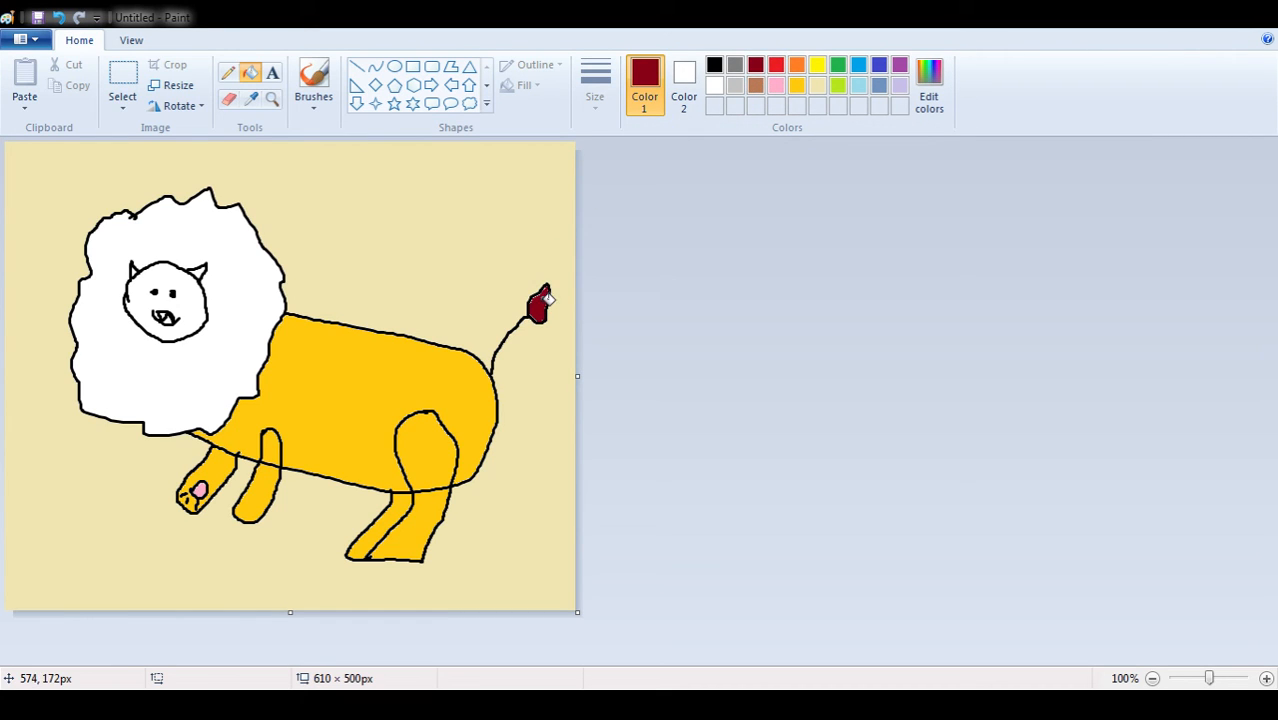
pyautogui.click(233, 294)
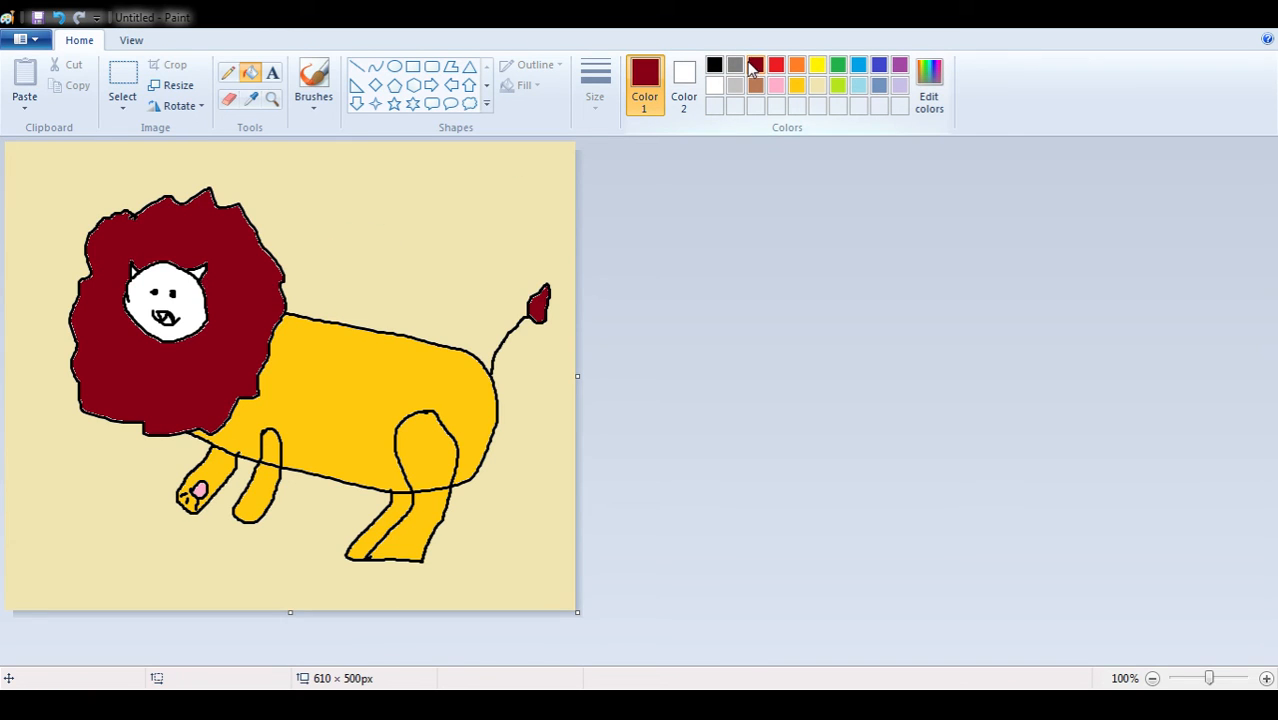
# Fill the lion's face and ears with gold and the inside of its mouth with black
pyautogui.click(797, 86)
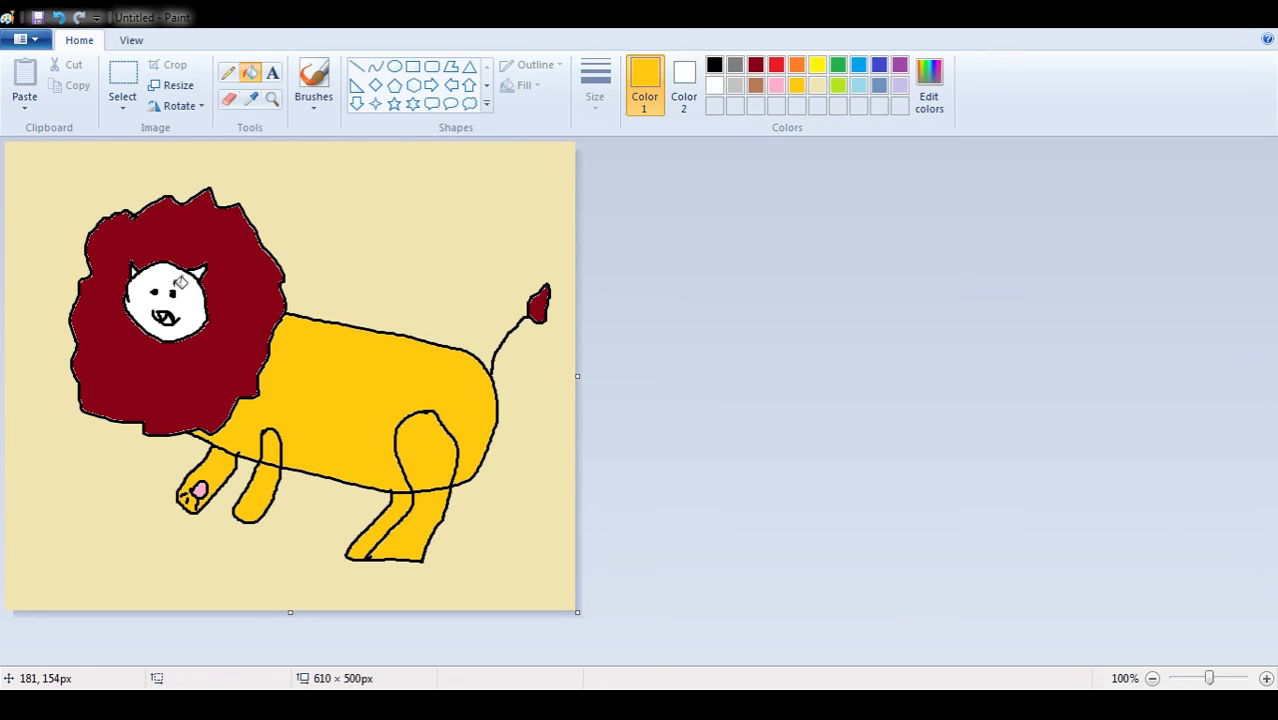
pyautogui.click(180, 283)
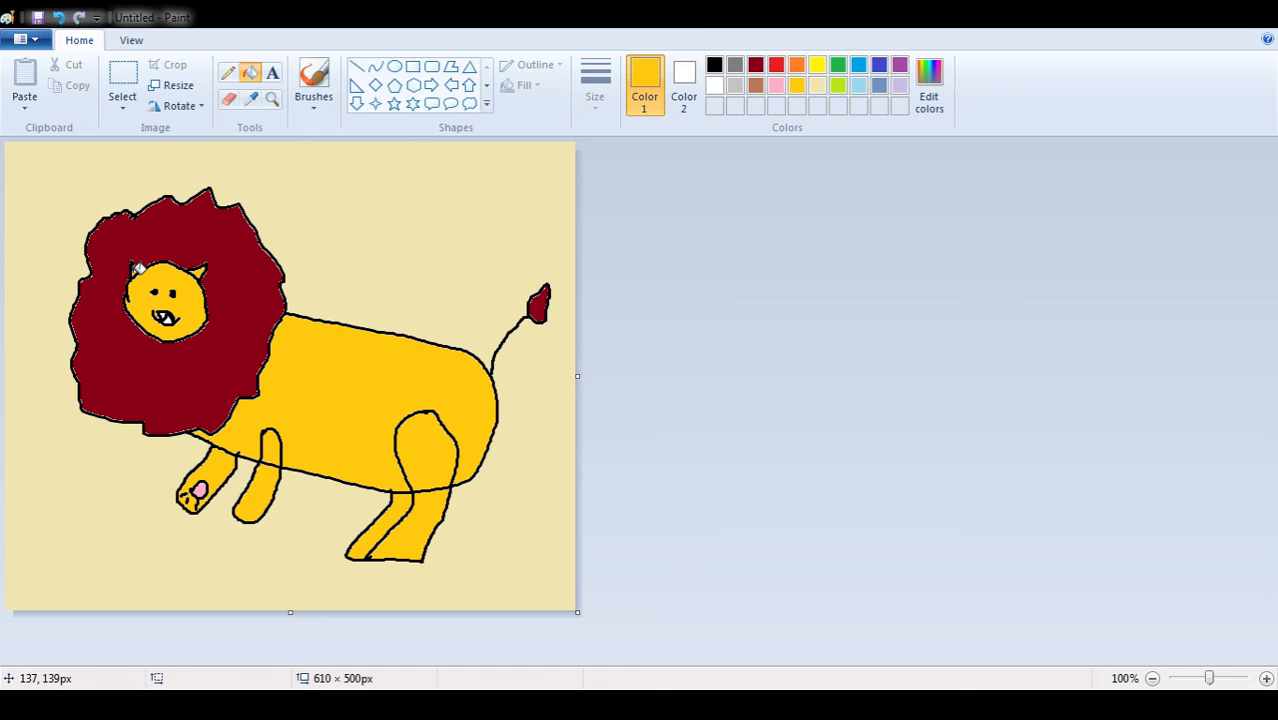
pyautogui.click(714, 66)
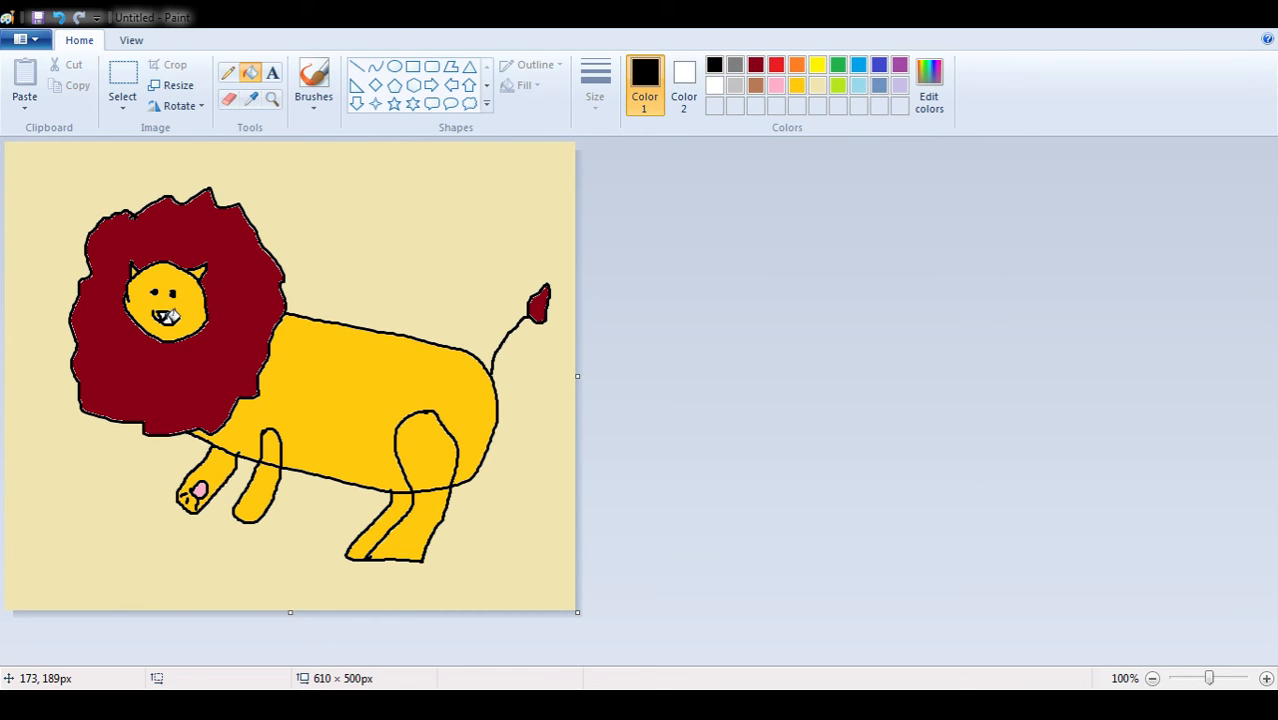
pyautogui.click(170, 317)
# Draw a small turtle in black with the brush below the mane, with a domed shell, four legs and a head
pyautogui.click(754, 84)
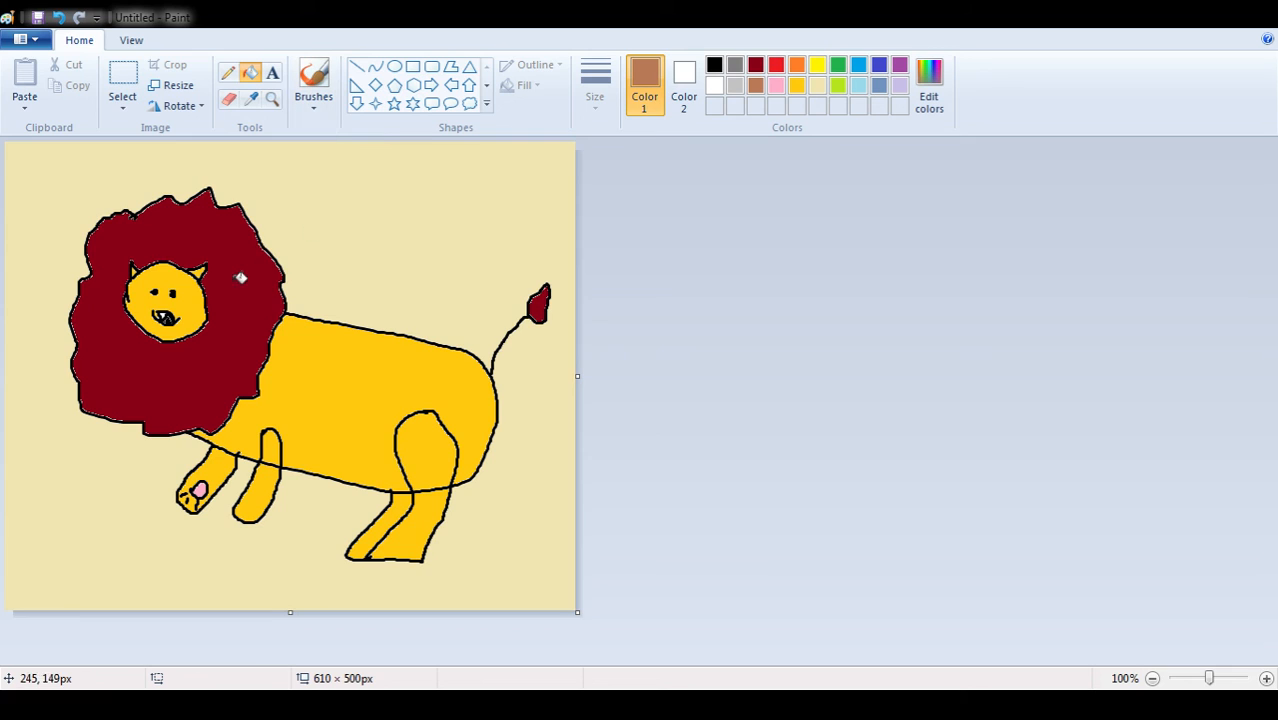
pyautogui.click(715, 68)
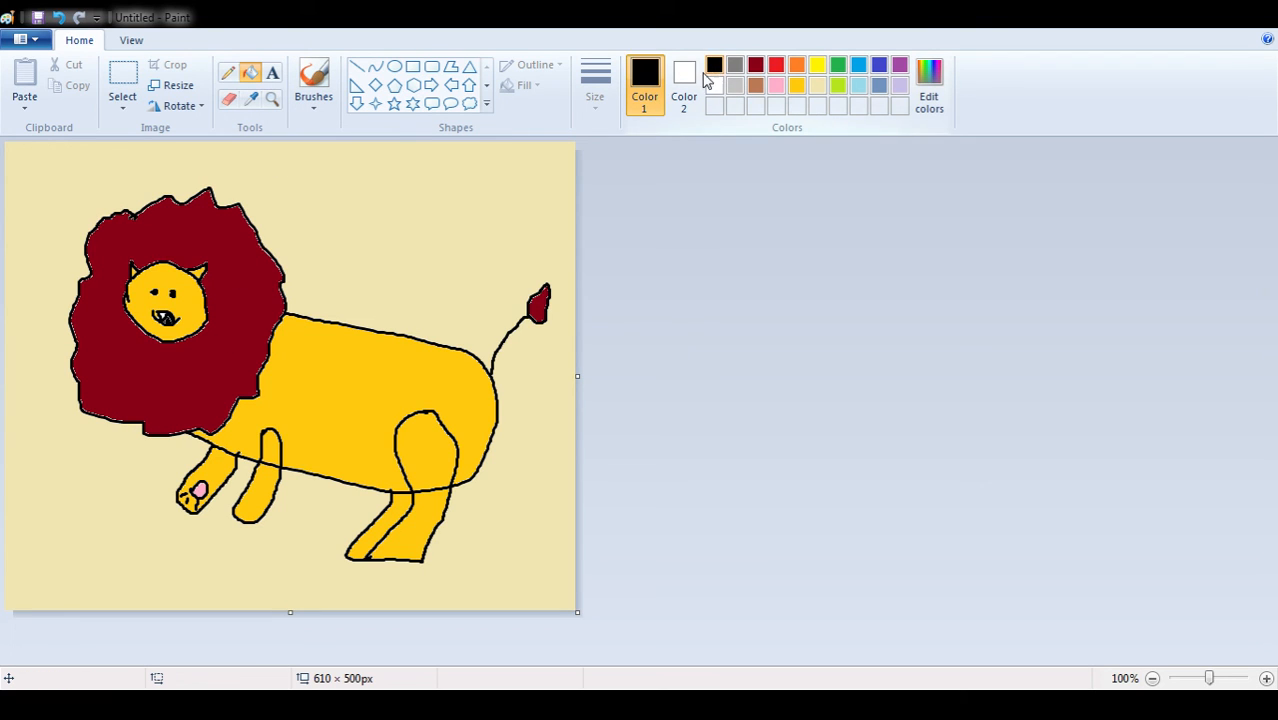
pyautogui.click(313, 82)
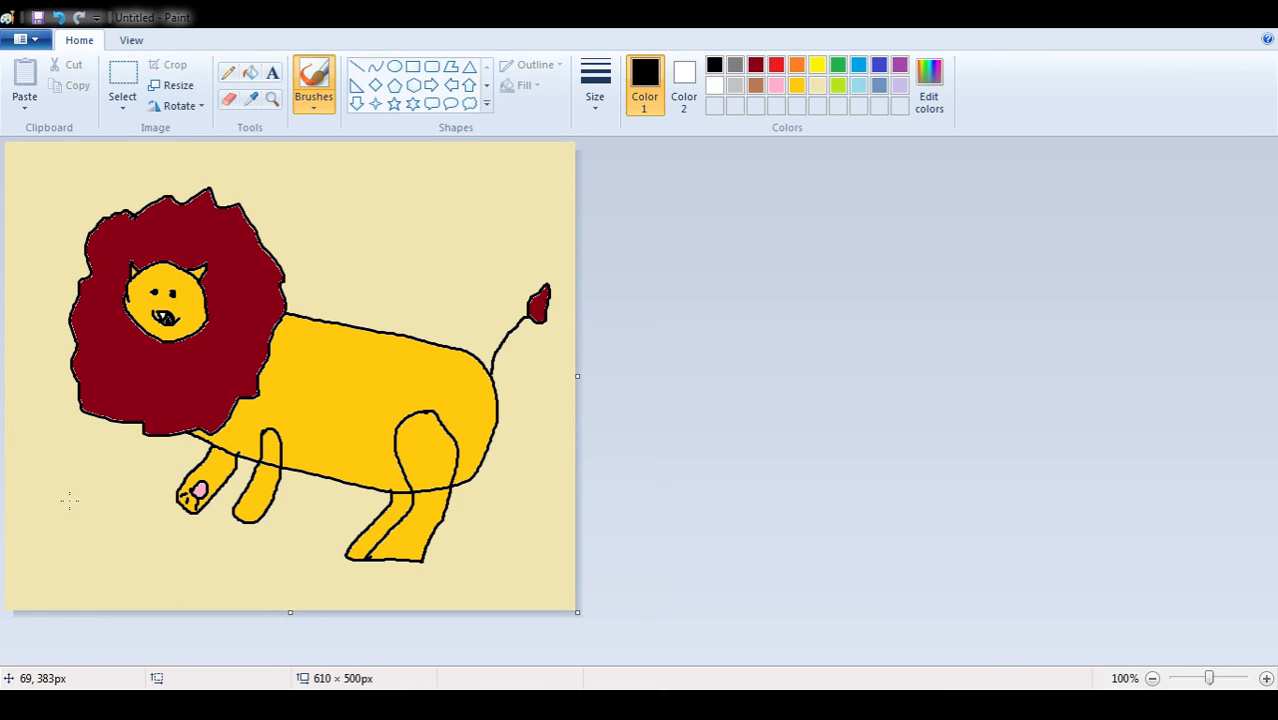
pyautogui.moveTo(63, 500)
pyautogui.mouseDown()
pyautogui.moveTo(122, 506)
pyautogui.moveTo(148, 556)
pyautogui.moveTo(92, 570)
pyautogui.moveTo(40, 547)
pyautogui.moveTo(60, 494)
pyautogui.moveTo(37, 590)
pyautogui.moveTo(60, 558)
pyautogui.moveTo(58, 589)
pyautogui.moveTo(85, 569)
pyautogui.moveTo(101, 571)
pyautogui.moveTo(104, 594)
pyautogui.moveTo(150, 572)
pyautogui.mouseUp()
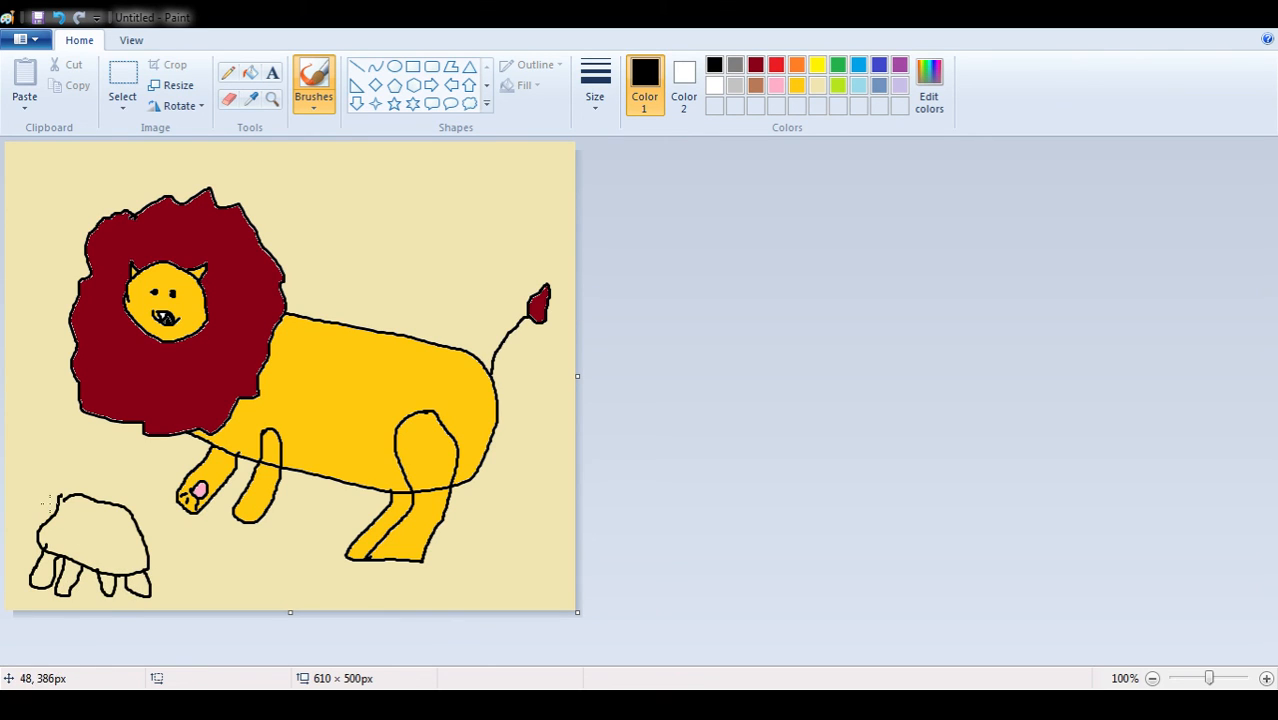
pyautogui.moveTo(62, 497)
pyautogui.mouseDown()
pyautogui.moveTo(41, 496)
pyautogui.moveTo(56, 522)
pyautogui.mouseUp()
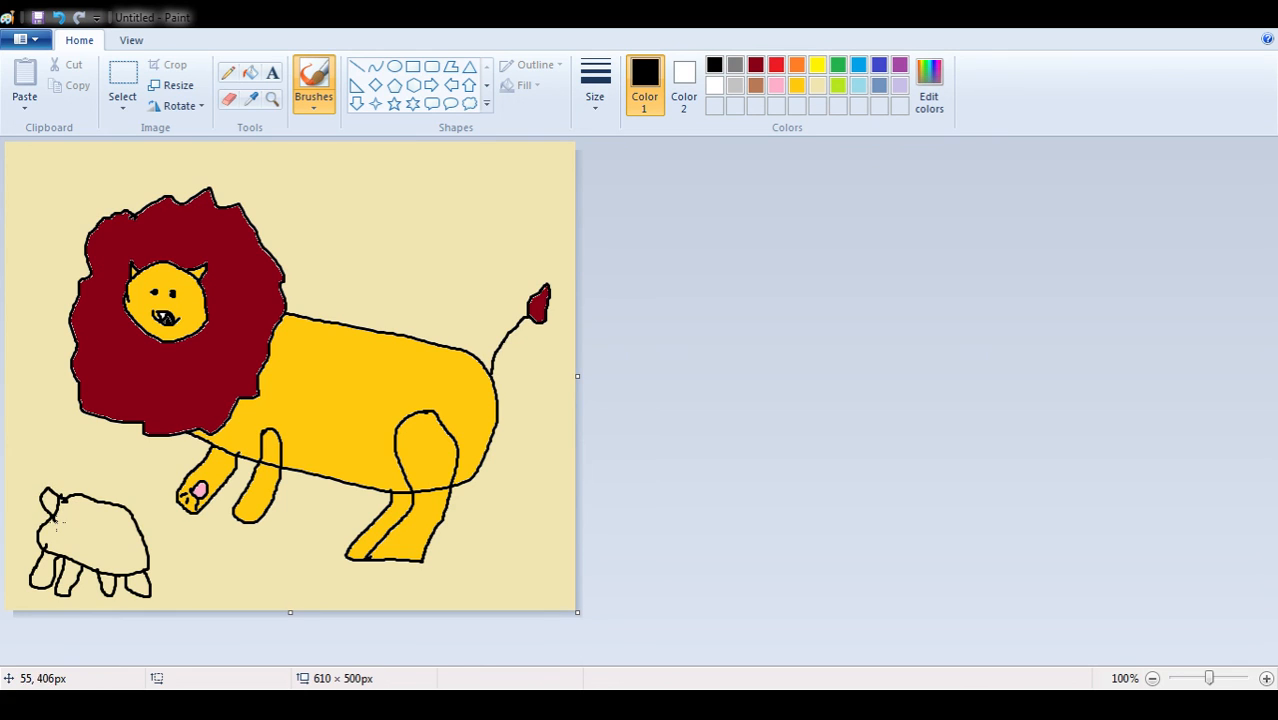
# Fill the turtle's shell, head and four legs with green
pyautogui.click(838, 65)
pyautogui.click(250, 72)
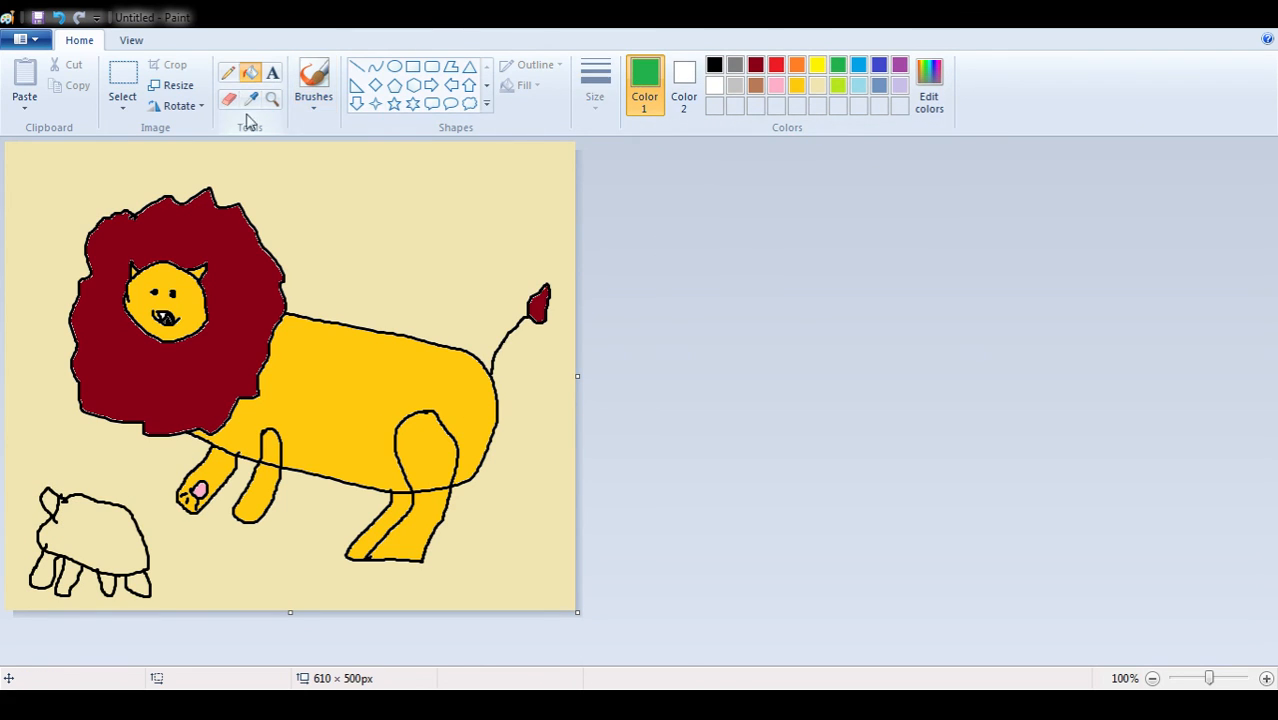
pyautogui.click(98, 524)
pyautogui.click(50, 492)
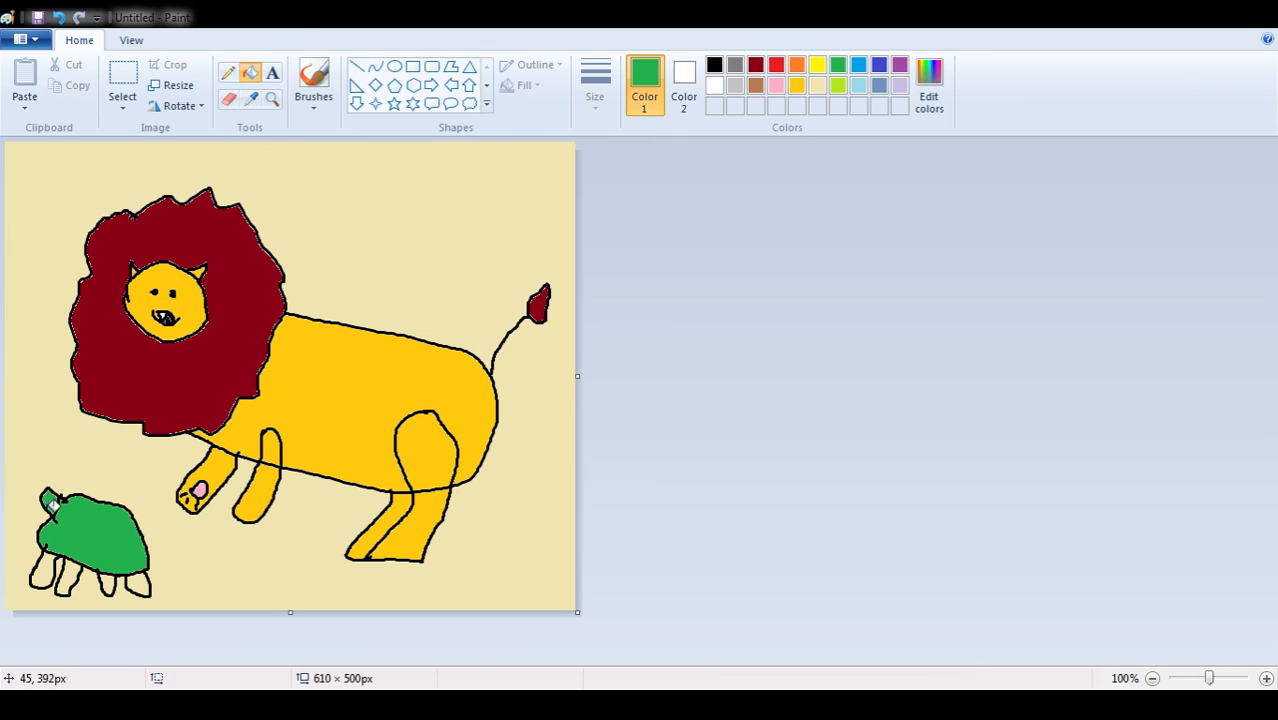
pyautogui.click(45, 564)
pyautogui.click(70, 566)
pyautogui.click(108, 580)
pyautogui.click(140, 582)
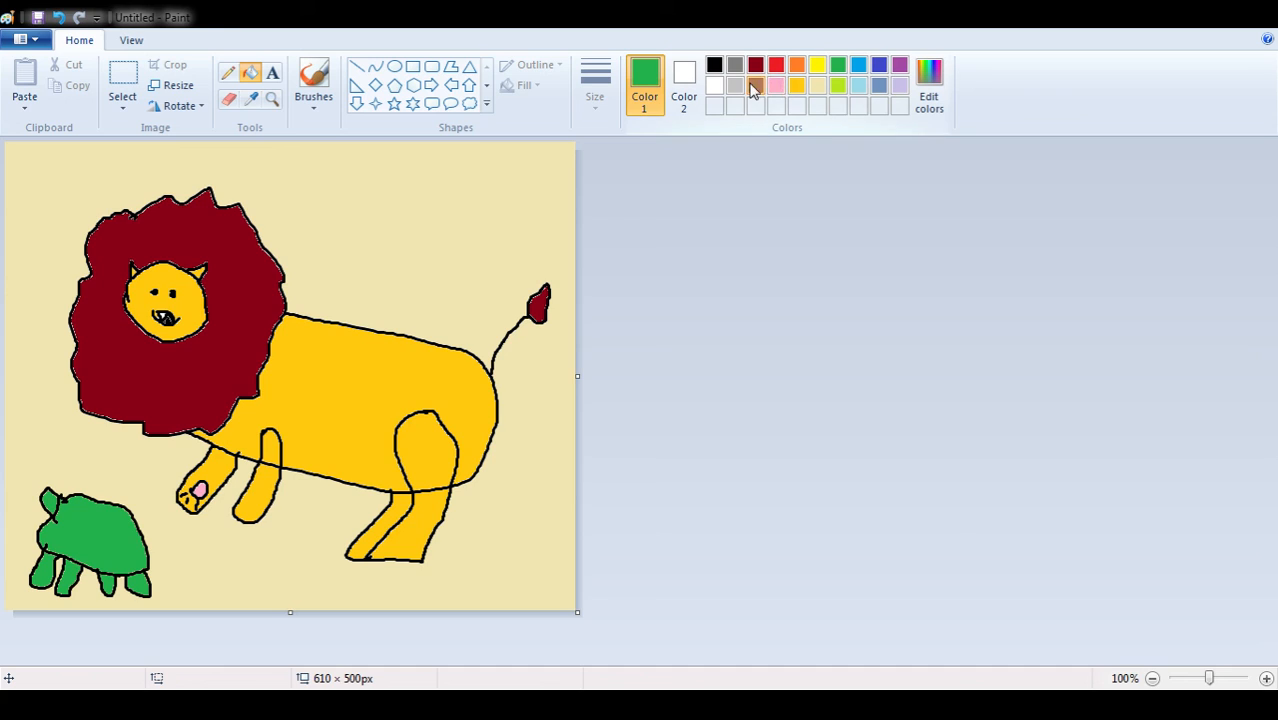
# Refill the turtle's shell with lime green and add a black eye to its head with the brush
pyautogui.click(754, 86)
pyautogui.click(838, 86)
pyautogui.click(86, 523)
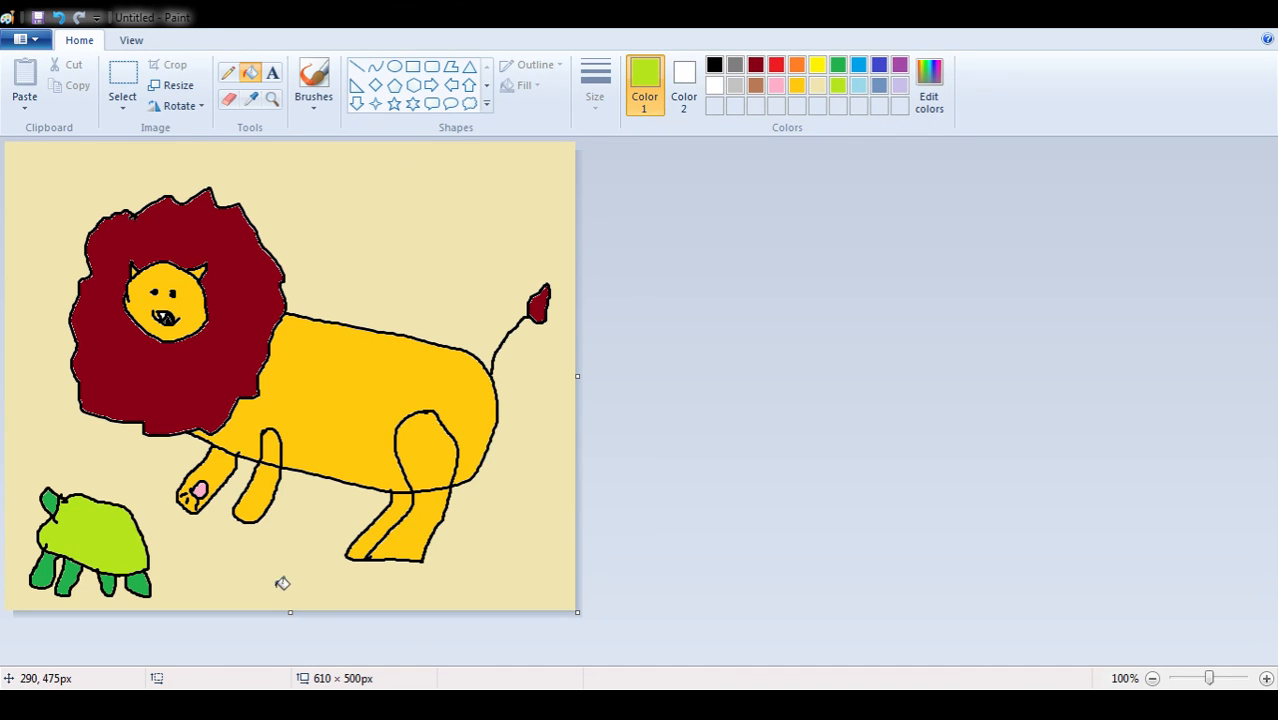
pyautogui.click(714, 66)
pyautogui.click(313, 82)
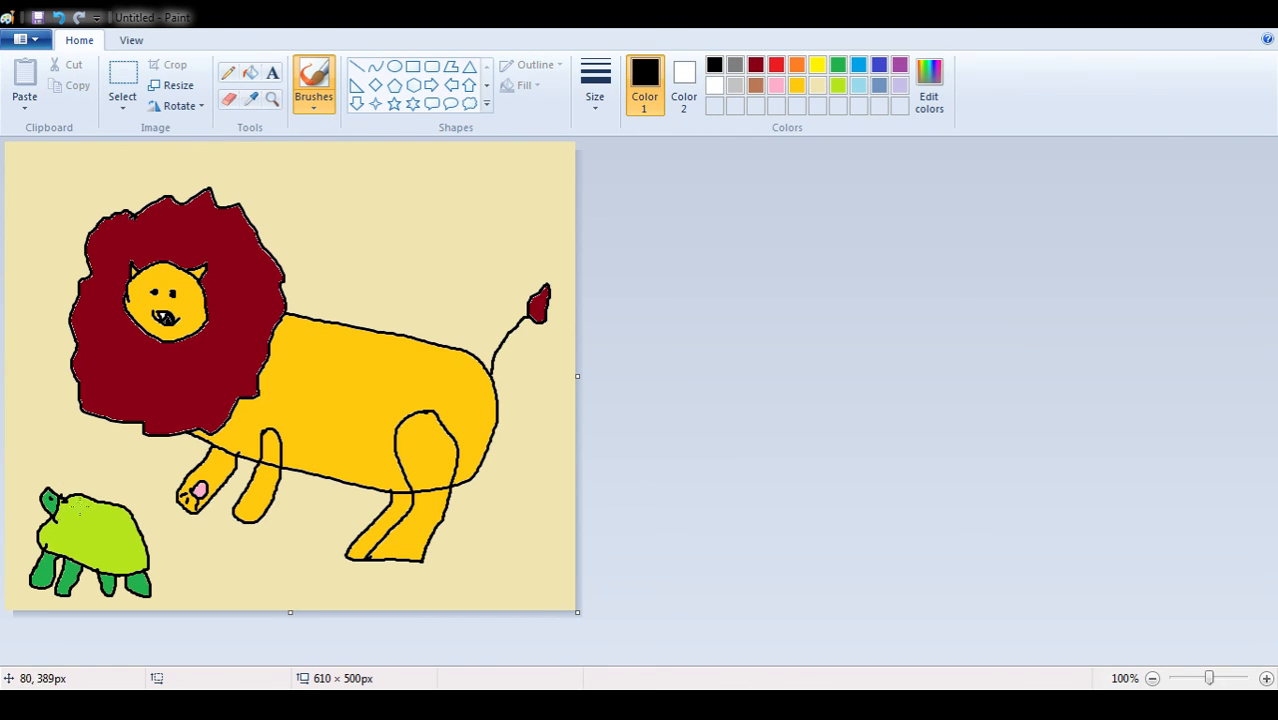
# Handwrite the title "Lion" in pink with the brush in the empty area above the lion's back
pyautogui.click(776, 85)
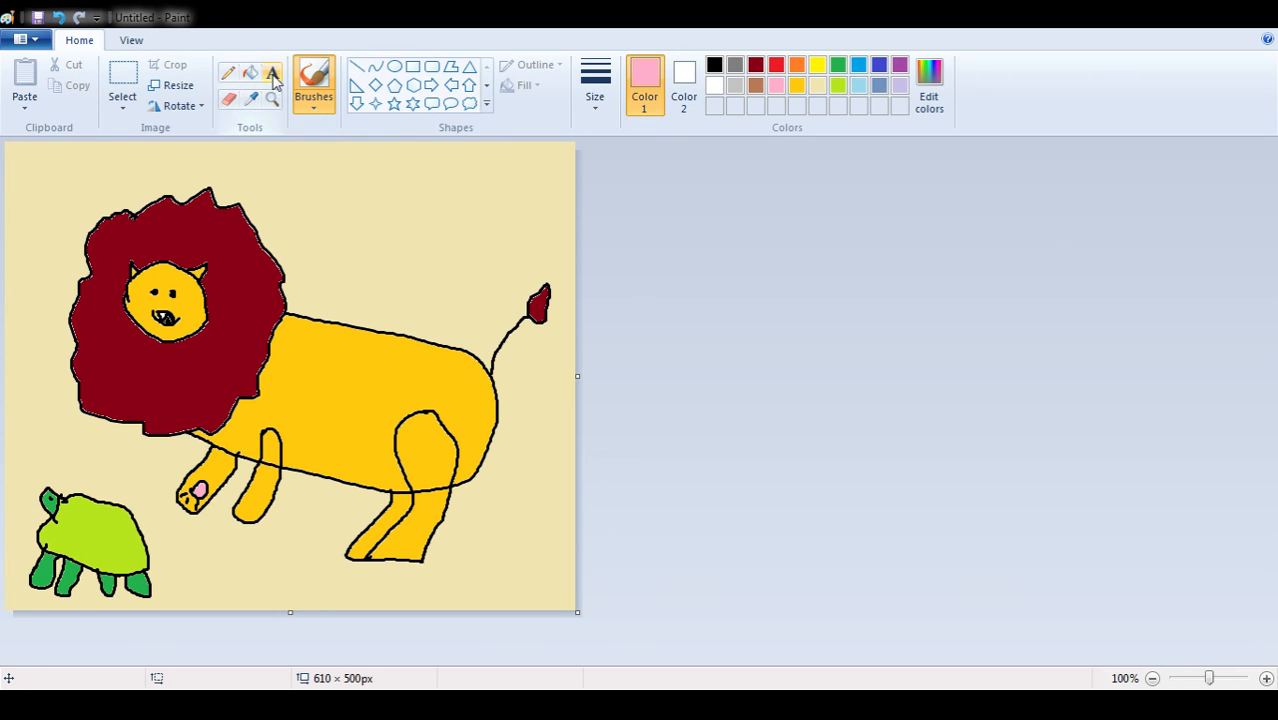
pyautogui.moveTo(302, 158)
pyautogui.mouseDown()
pyautogui.moveTo(320, 208)
pyautogui.moveTo(337, 204)
pyautogui.moveTo(339, 183)
pyautogui.moveTo(344, 219)
pyautogui.moveTo(363, 224)
pyautogui.moveTo(384, 197)
pyautogui.moveTo(376, 185)
pyautogui.moveTo(373, 195)
pyautogui.moveTo(391, 188)
pyautogui.moveTo(389, 218)
pyautogui.moveTo(409, 196)
pyautogui.moveTo(424, 228)
pyautogui.mouseUp()
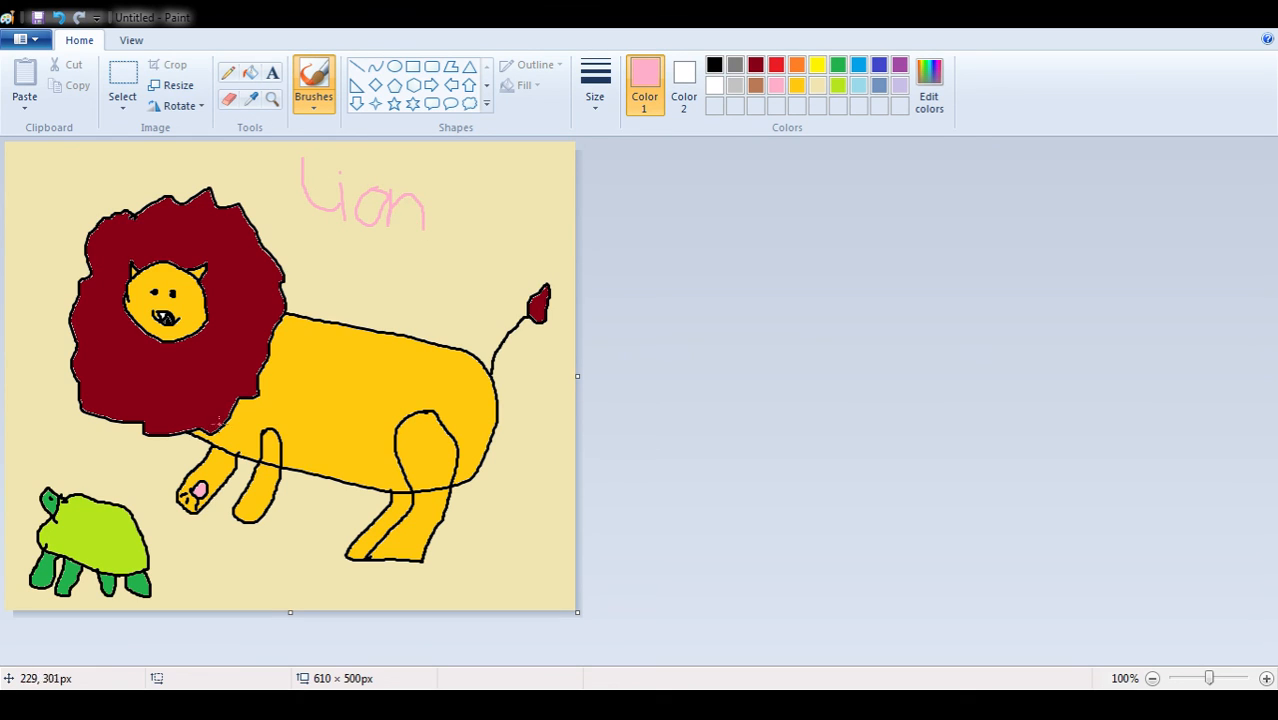